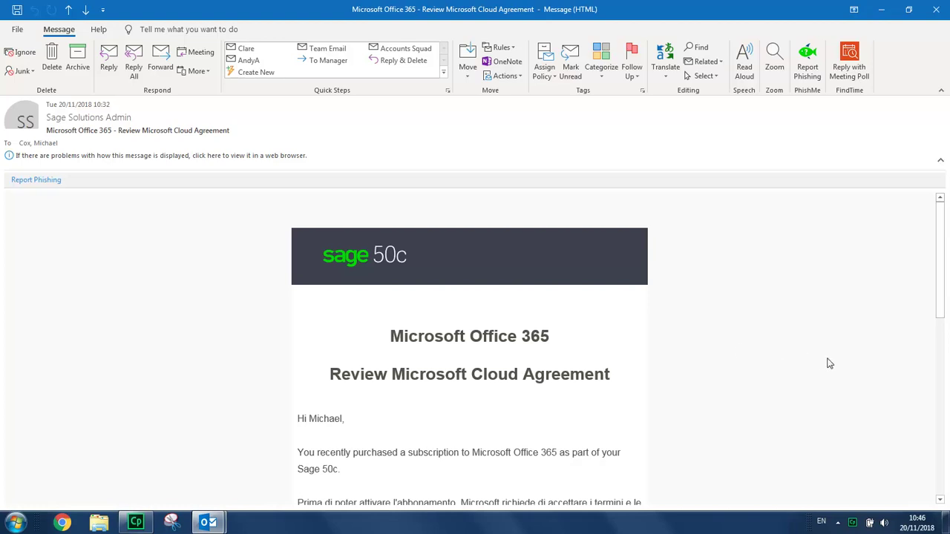
Scroll the 'Review Microsoft Cloud Agreement' email down to its Review agreement button
{"action": "left_click", "coordinate": [940, 501]}
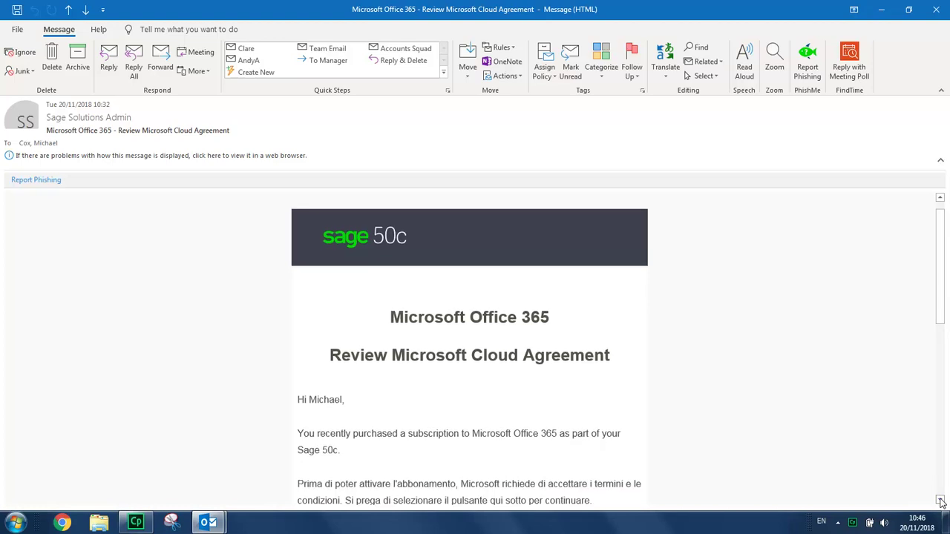
{"action": "left_click", "coordinate": [939, 501]}
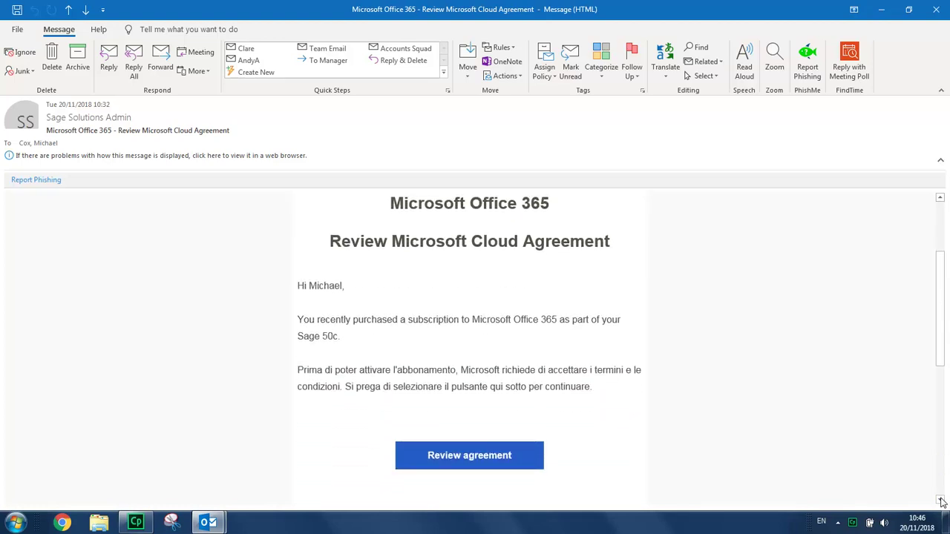
Open the agreement form, enter a phone number, tick 'I agree to the Microsoft Cloud Agreement' and confirm
{"action": "left_click", "coordinate": [472, 455]}
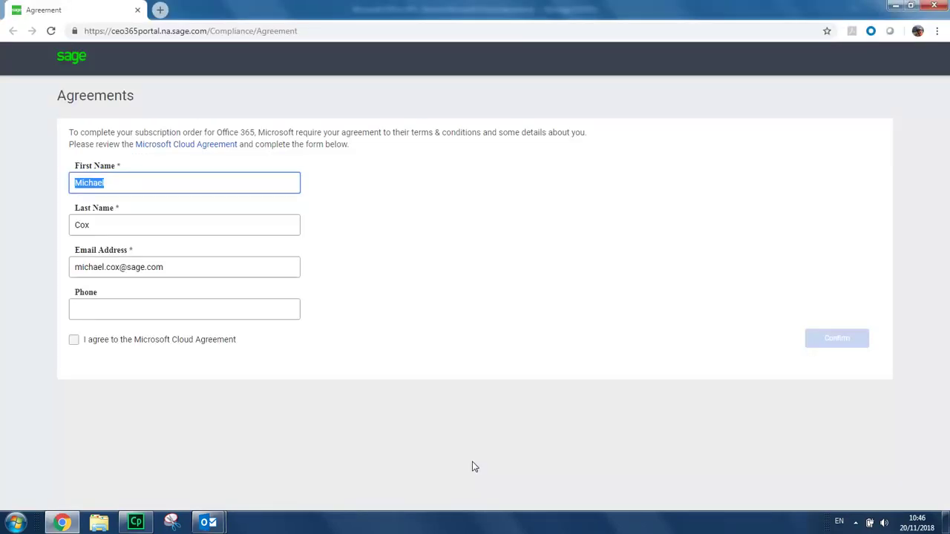
{"action": "left_click", "coordinate": [246, 311]}
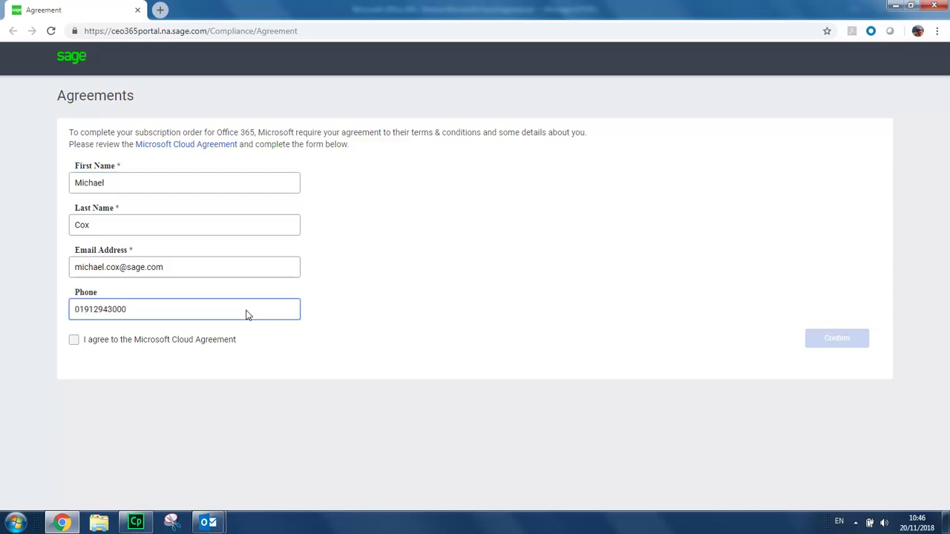
{"action": "left_click", "coordinate": [74, 341]}
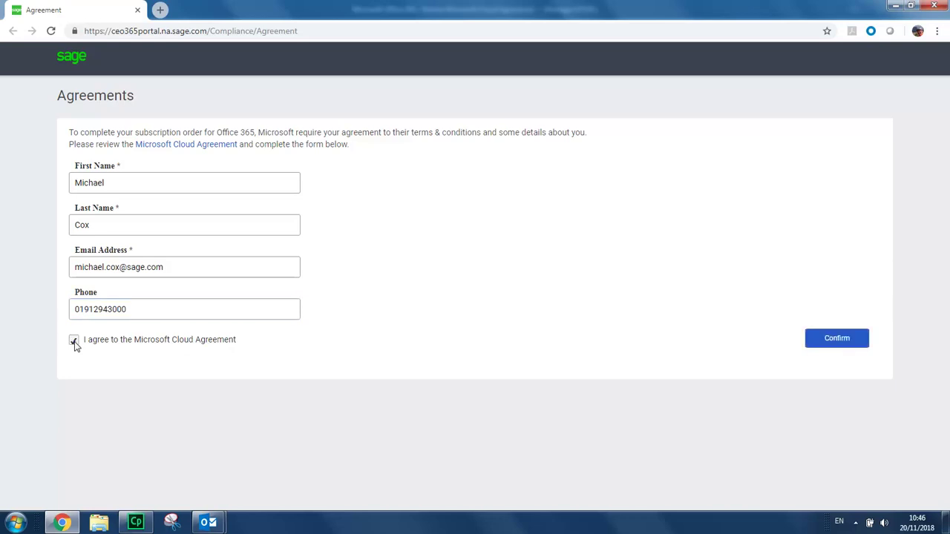
{"action": "left_click", "coordinate": [836, 339]}
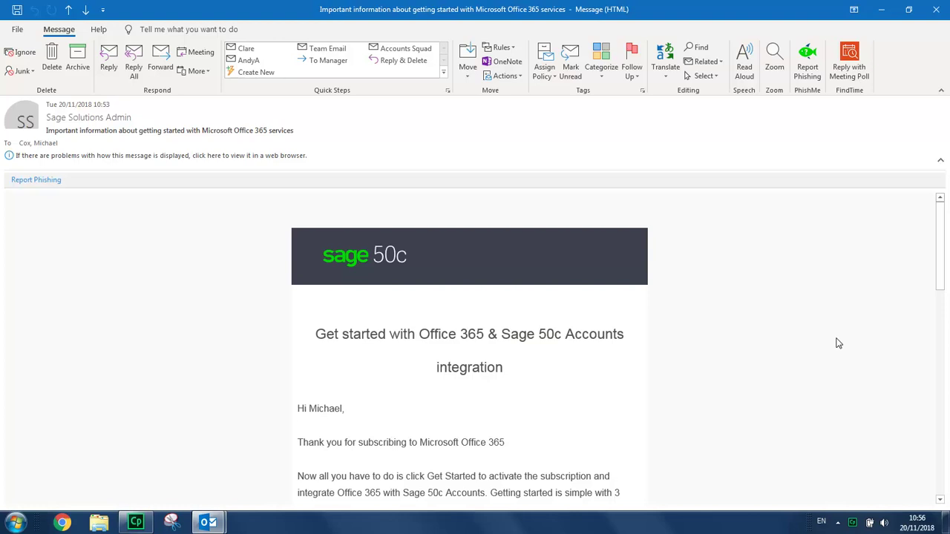
Copy the temporary password from the getting-started email, then follow Get Started to Microsoft sign-in
{"action": "left_click", "coordinate": [940, 500]}
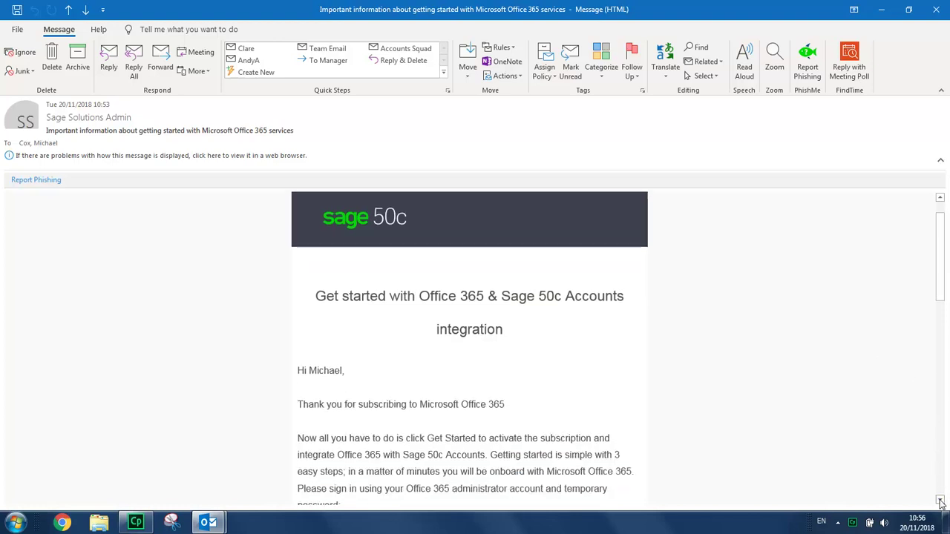
{"action": "scroll", "coordinate": [939, 502], "scroll_direction": "down", "scroll_amount": 5}
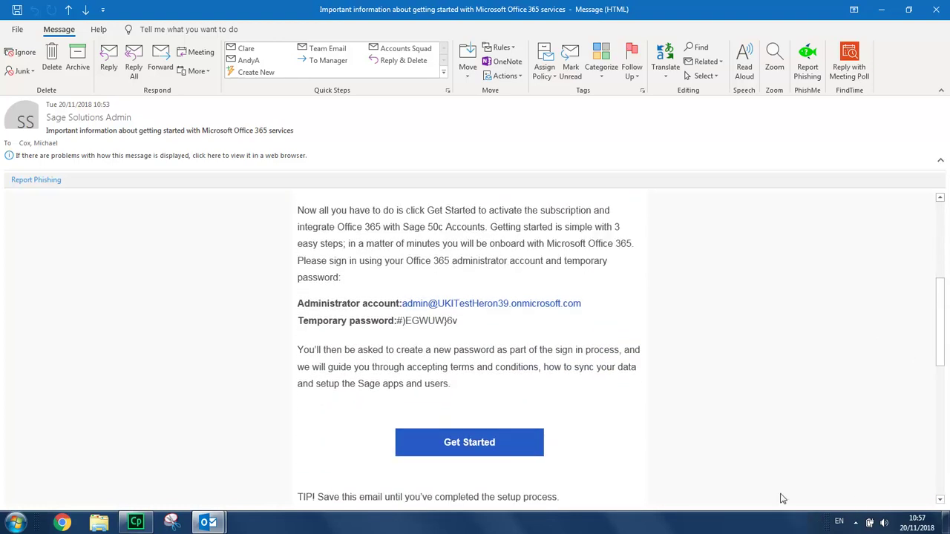
{"action": "left_click_drag", "start_coordinate": [457, 320], "coordinate": [398, 320]}
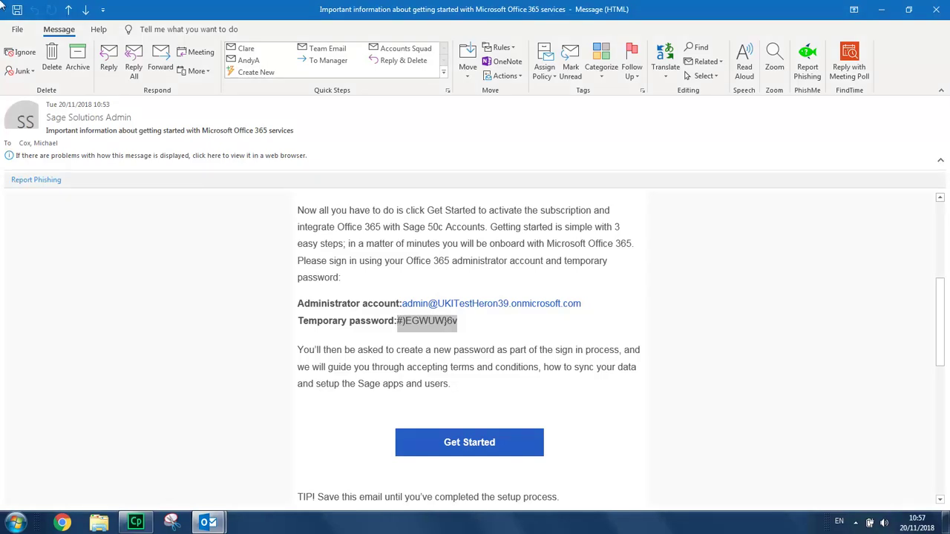
{"action": "right_click", "coordinate": [429, 326]}
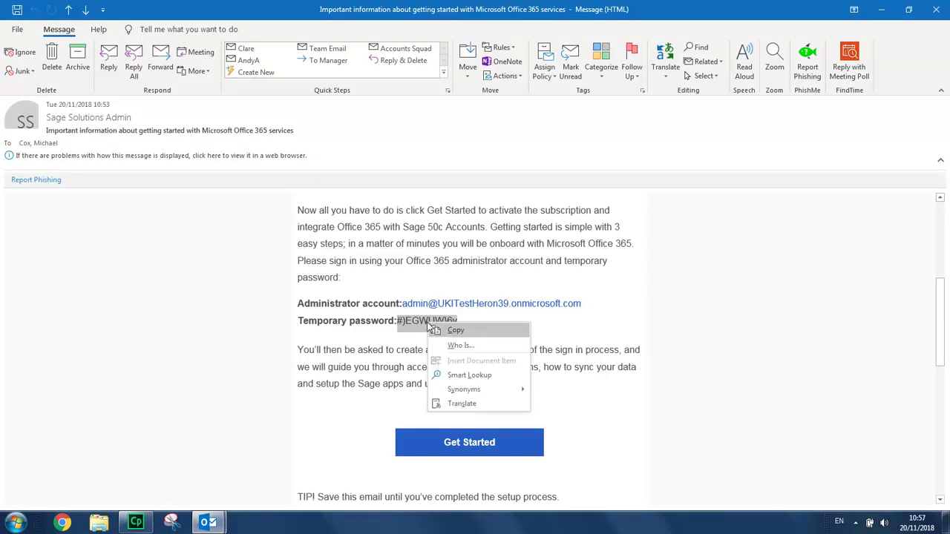
{"action": "left_click", "coordinate": [454, 331]}
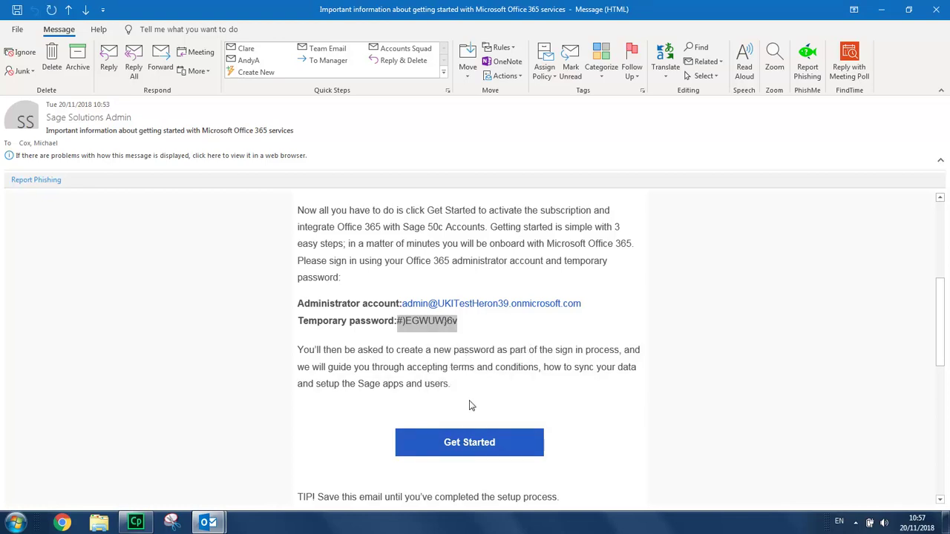
{"action": "left_click", "coordinate": [472, 446]}
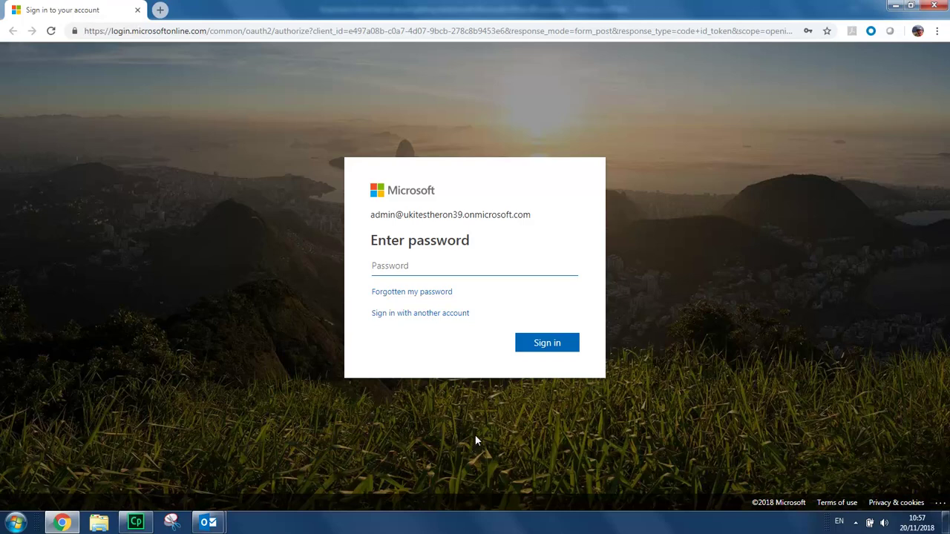
Sign in to Office 365 by pasting the copied temporary password
{"action": "right_click", "coordinate": [486, 272]}
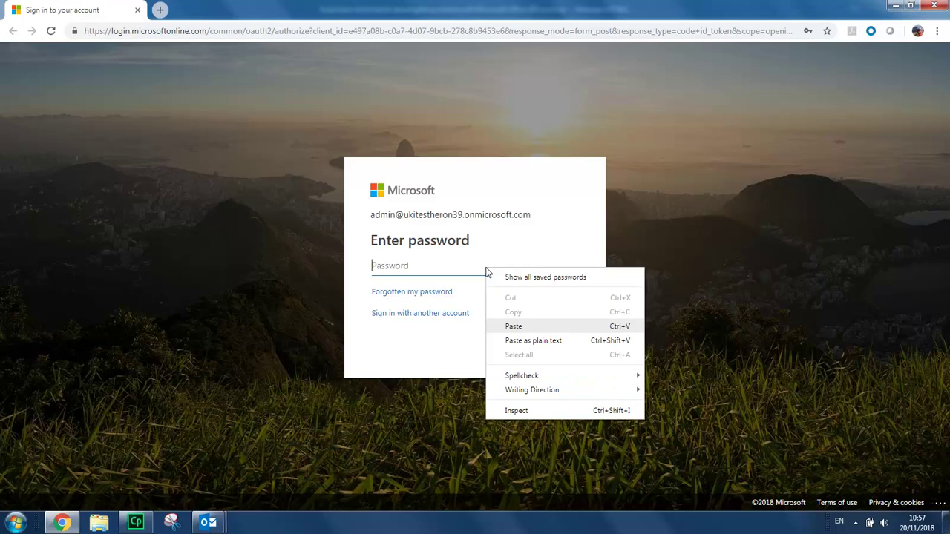
{"action": "left_click", "coordinate": [515, 326]}
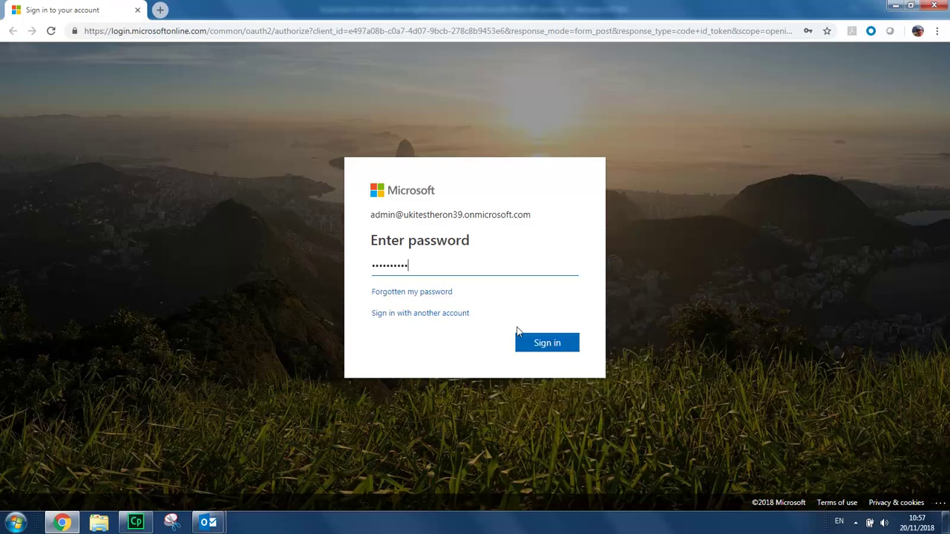
{"action": "left_click", "coordinate": [546, 345]}
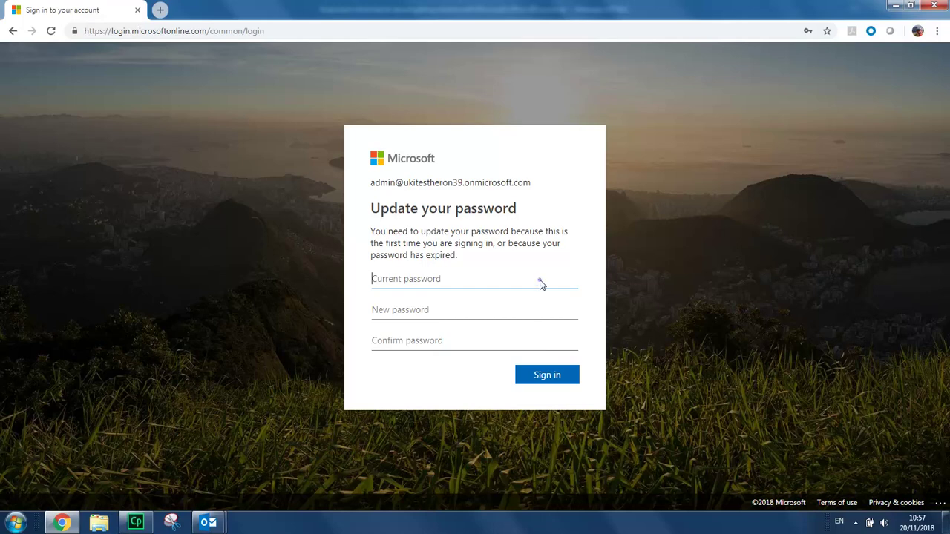
Replace the temporary password with a new one and consent on behalf of the organisation
{"action": "right_click", "coordinate": [538, 280]}
{"action": "left_click", "coordinate": [567, 339]}
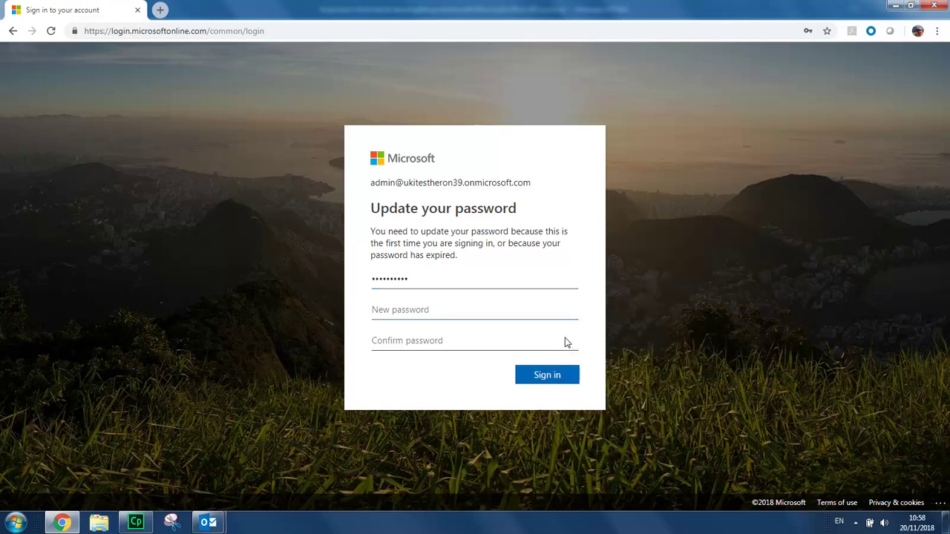
{"action": "type", "text": "•••••••••"}
{"action": "key", "text": "Tab"}
{"action": "type", "text": "•••••••••"}
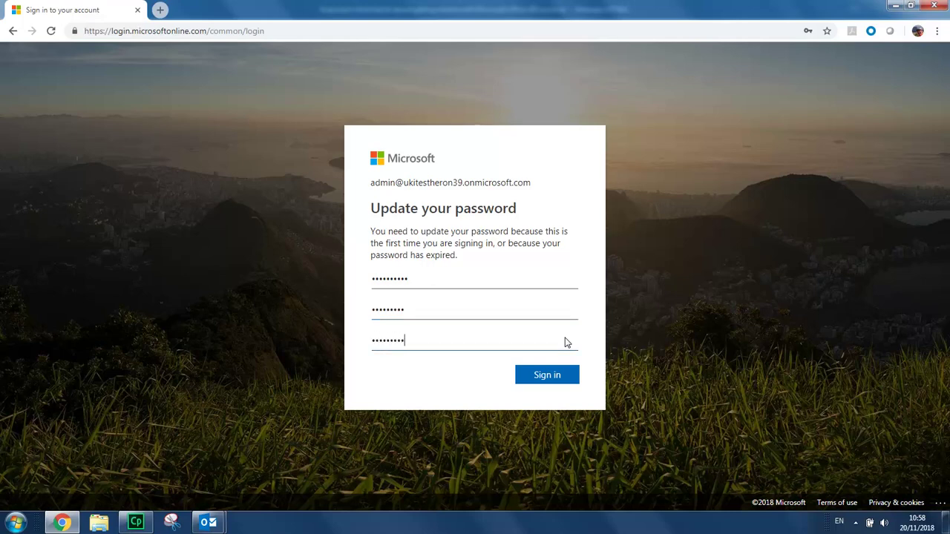
{"action": "left_click", "coordinate": [547, 375]}
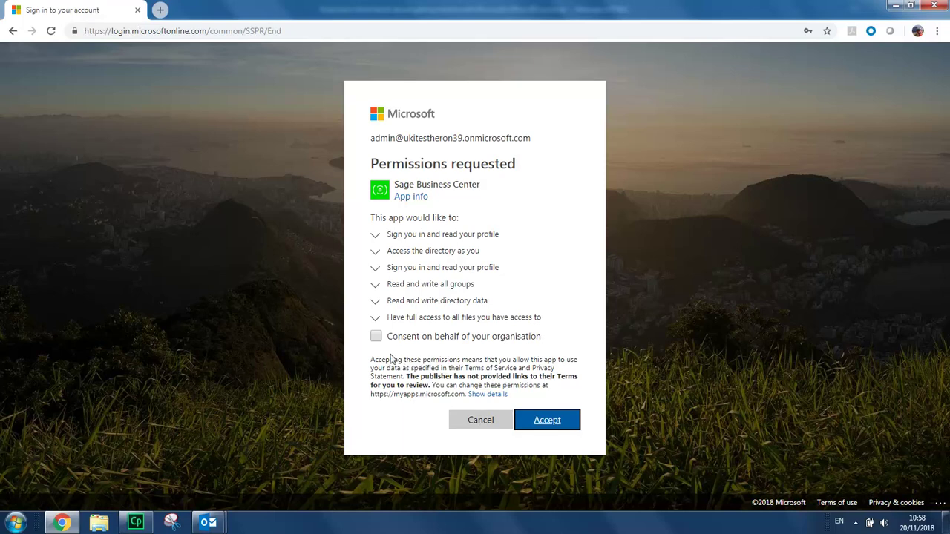
{"action": "left_click", "coordinate": [376, 336]}
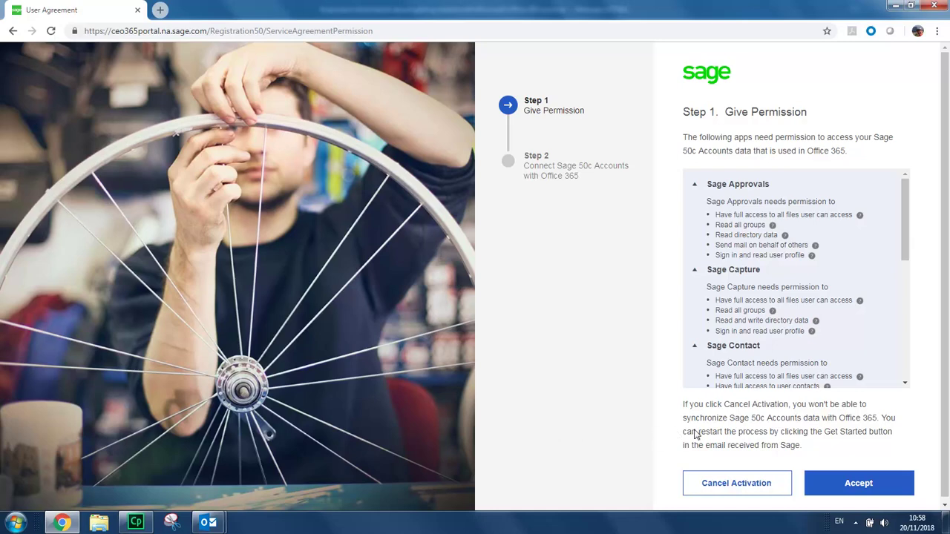
Accept the Sage apps' permissions, choose 'I'll sync Sage 50c Accounts data later', and finish activation
{"action": "left_click", "coordinate": [905, 383]}
{"action": "left_click", "coordinate": [905, 385]}
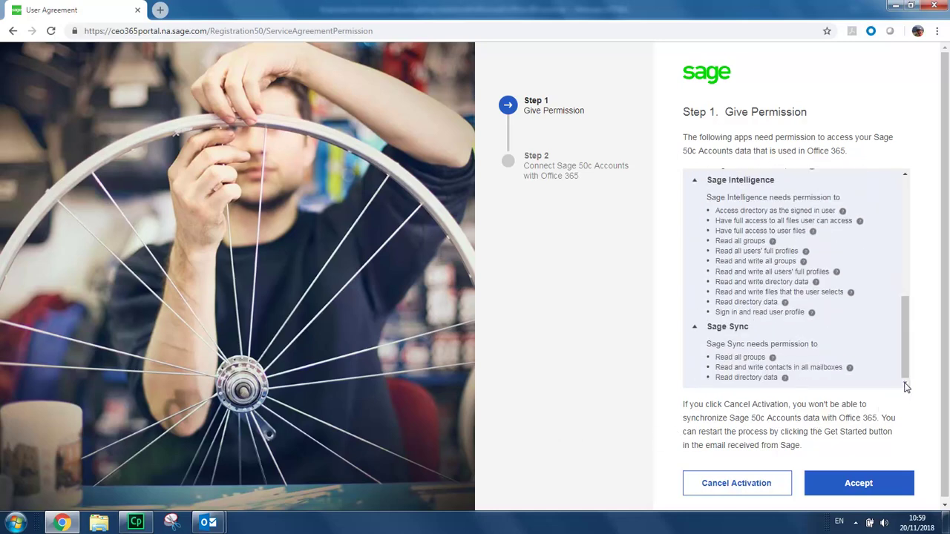
{"action": "left_click", "coordinate": [861, 483]}
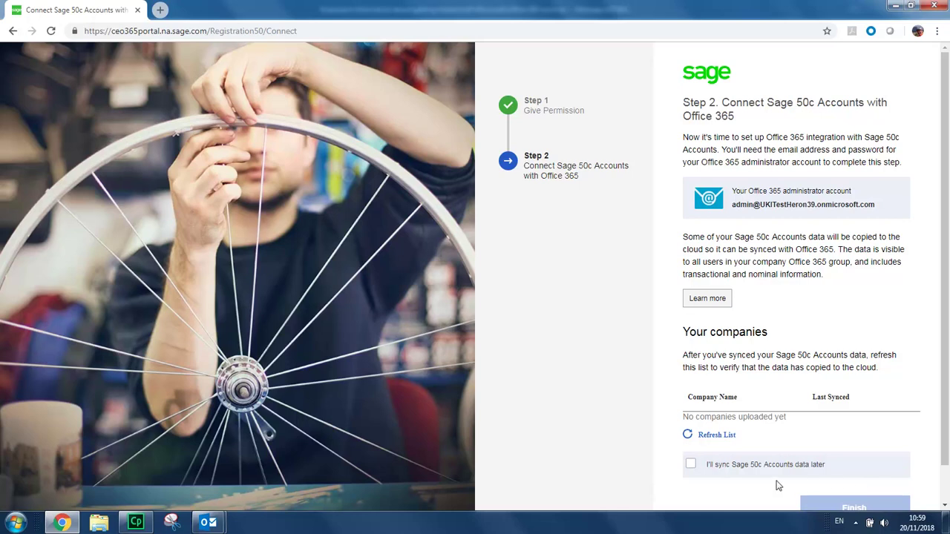
{"action": "left_click", "coordinate": [690, 465]}
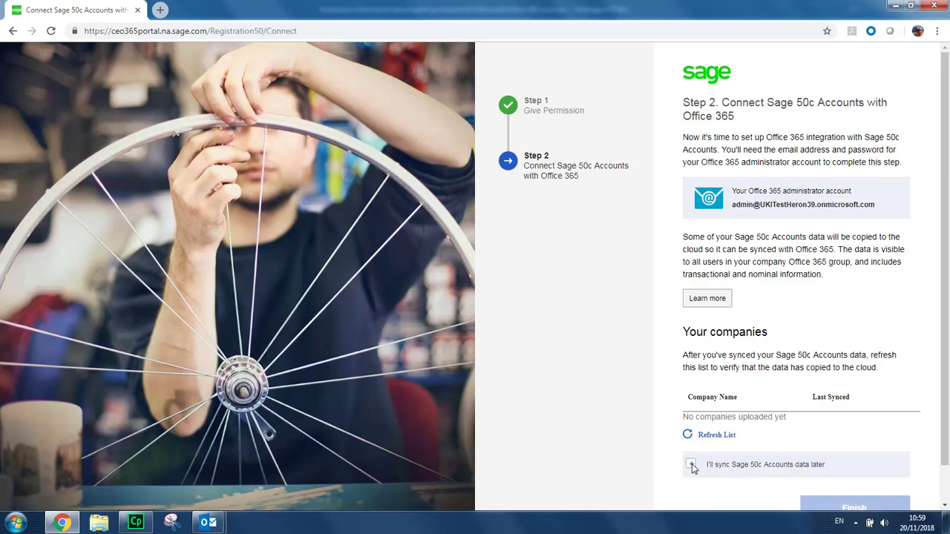
{"action": "left_click", "coordinate": [945, 507]}
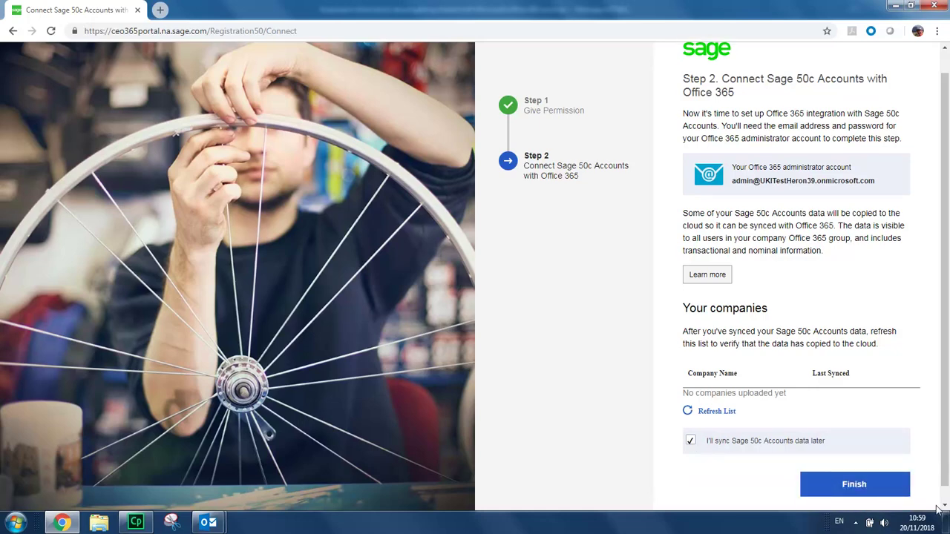
{"action": "left_click", "coordinate": [855, 484]}
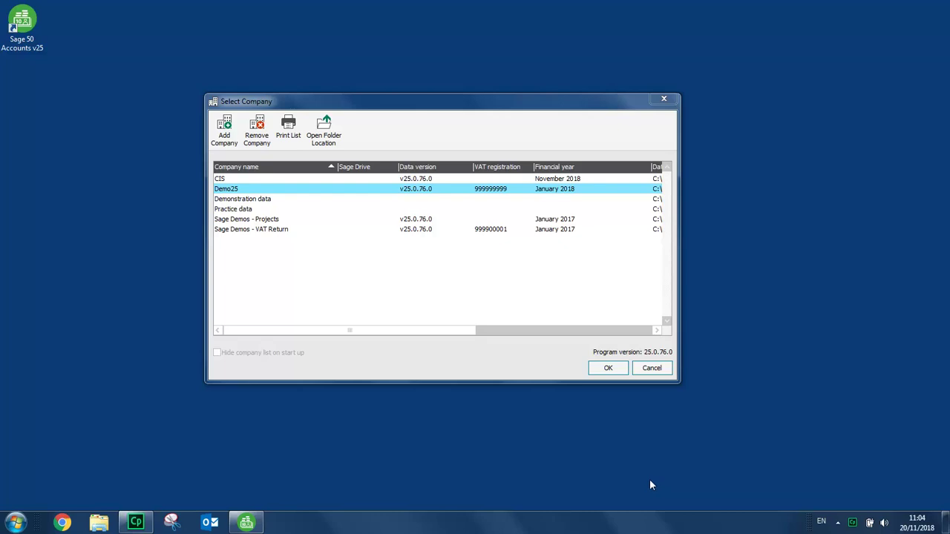
Open the Demo25 company and log on as manager with its password
{"action": "left_click", "coordinate": [608, 368]}
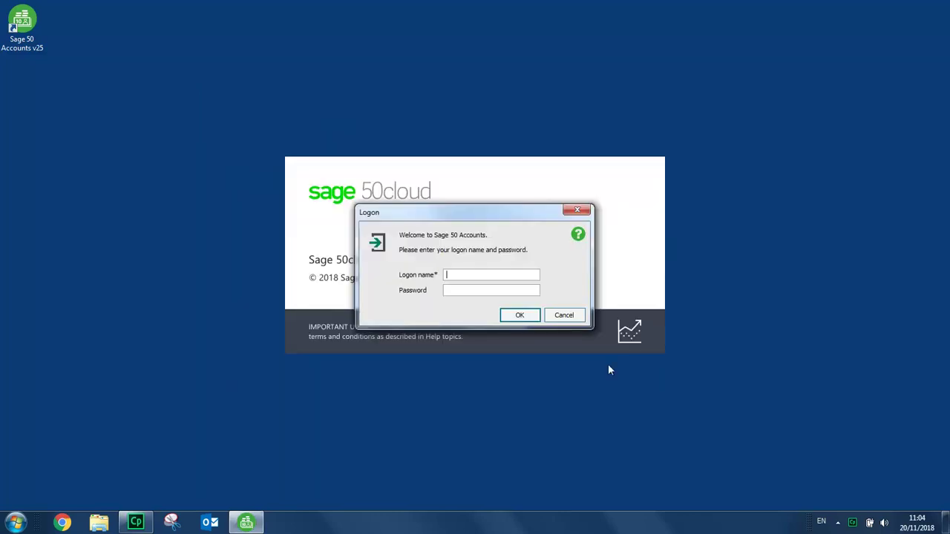
{"action": "type", "text": "manager"}
{"action": "key", "text": "Tab"}
{"action": "type", "text": "**"}
{"action": "left_click", "coordinate": [520, 315]}
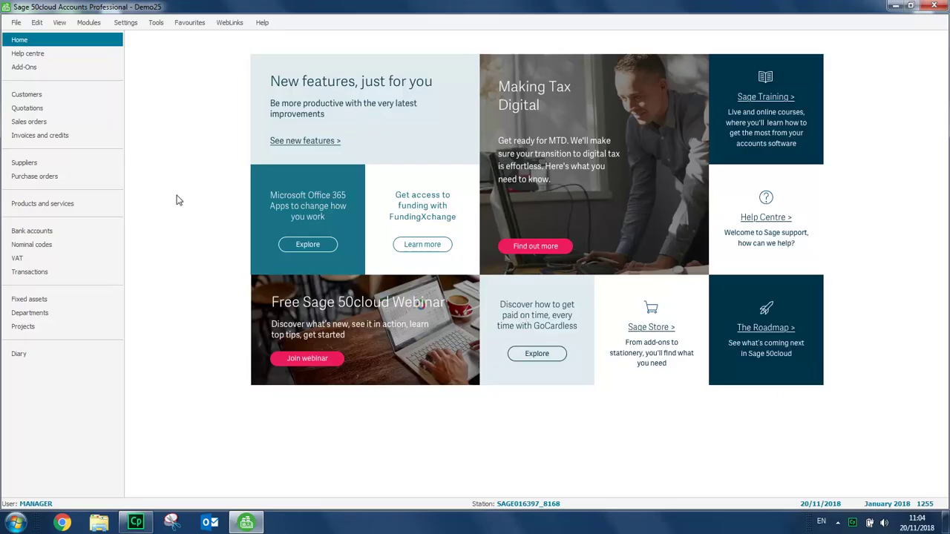
Open Settings > Company Preferences and enter the password
{"action": "left_click", "coordinate": [126, 24]}
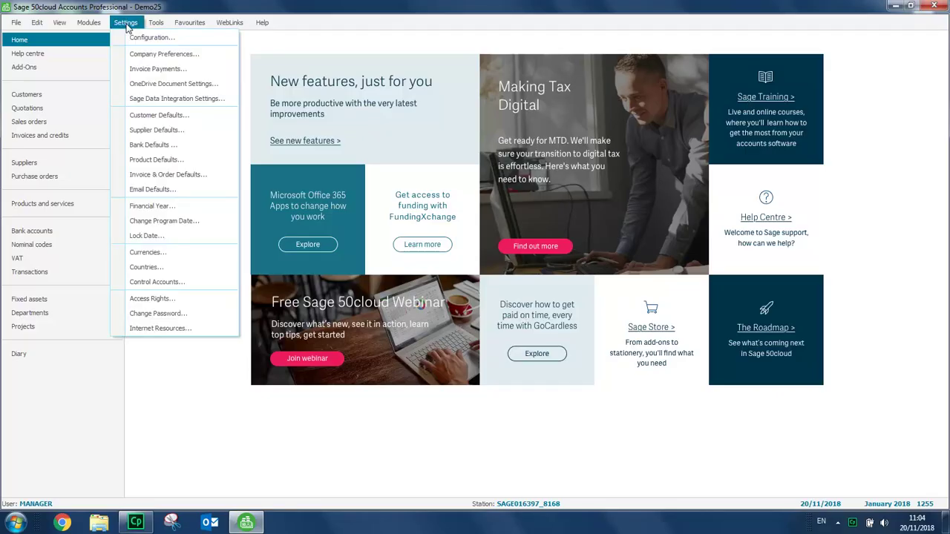
{"action": "left_click", "coordinate": [153, 54]}
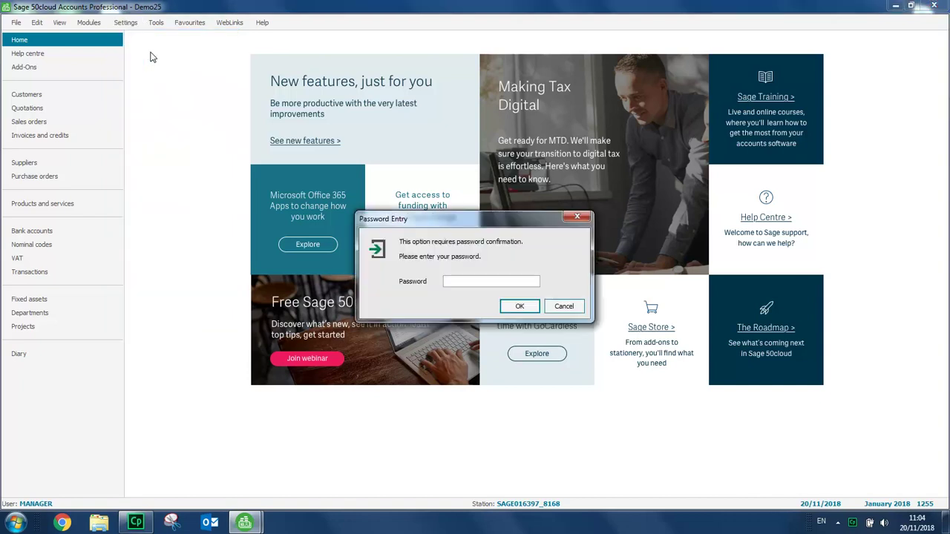
{"action": "type", "text": "**"}
On the Sage 50c Microsoft Office 365 tab, start the connection and enter the administrator e-mail
{"action": "left_click", "coordinate": [519, 306]}
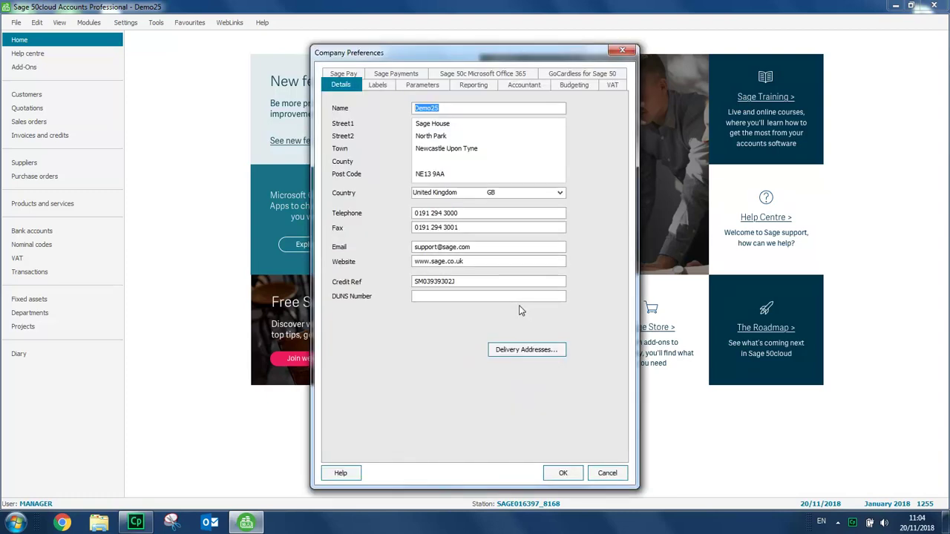
{"action": "left_click", "coordinate": [484, 75]}
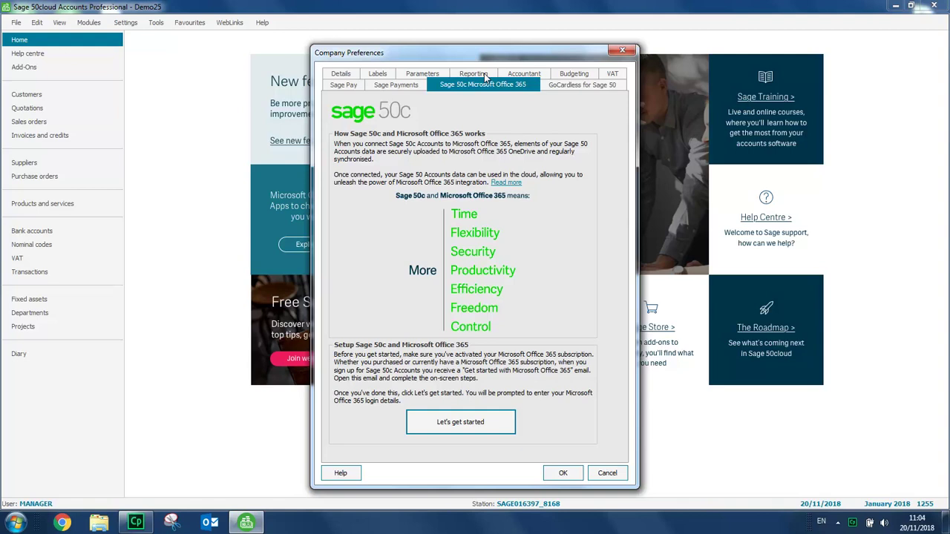
{"action": "left_click", "coordinate": [459, 422]}
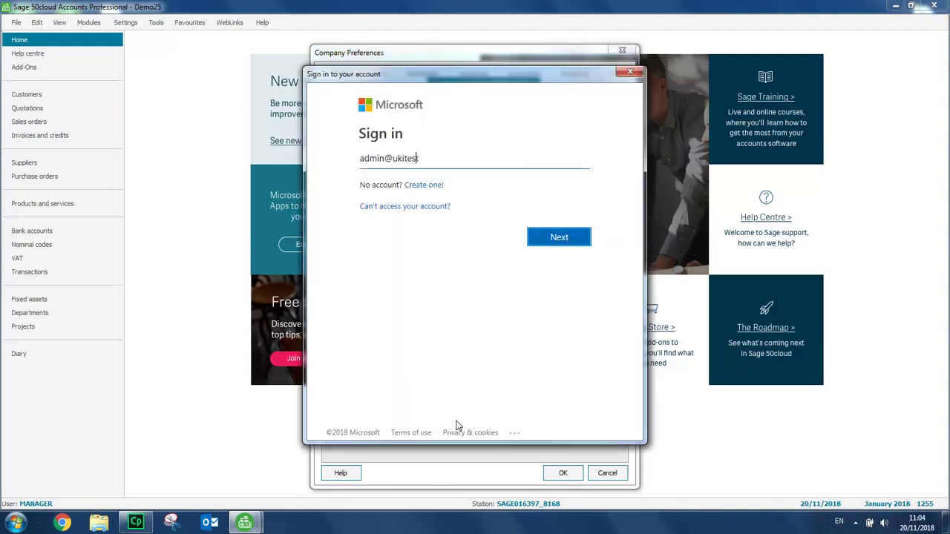
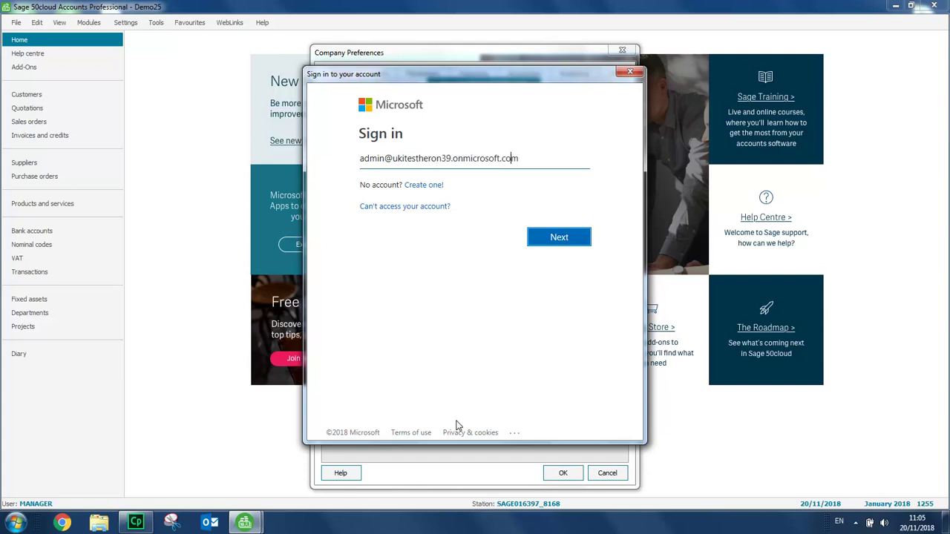
{"action": "left_click", "coordinate": [559, 239]}
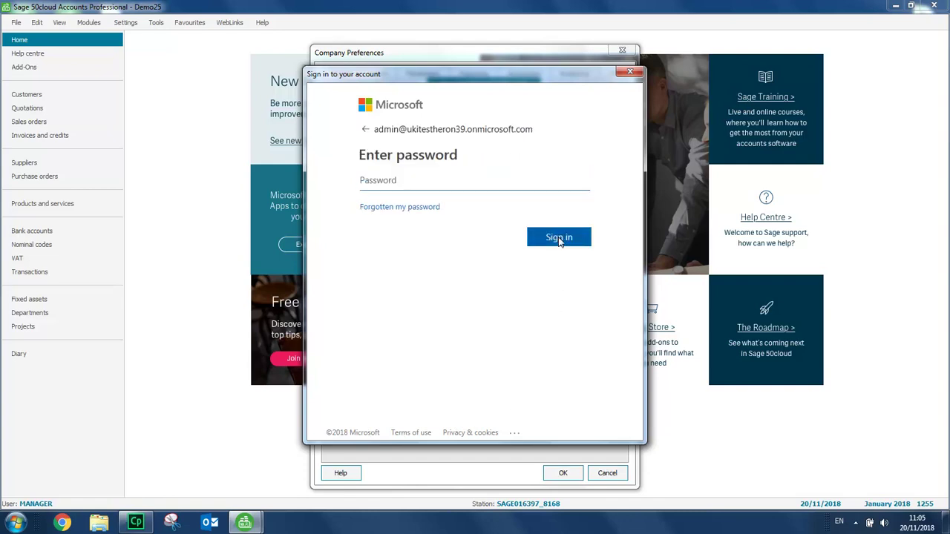
Sign in with the administrator password, consent for the organisation and accept the permissions
{"action": "type", "text": "•••••••••"}
{"action": "left_click", "coordinate": [559, 239]}
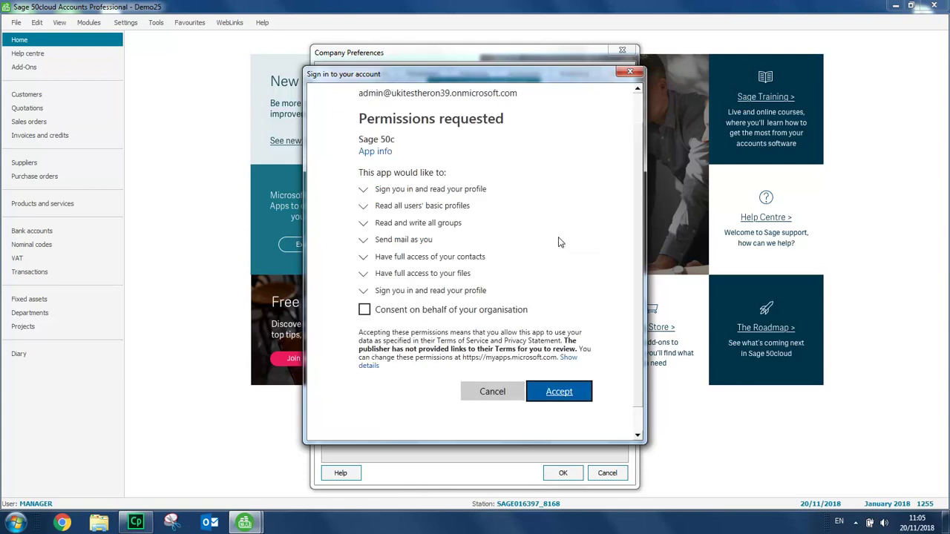
{"action": "left_click", "coordinate": [364, 309]}
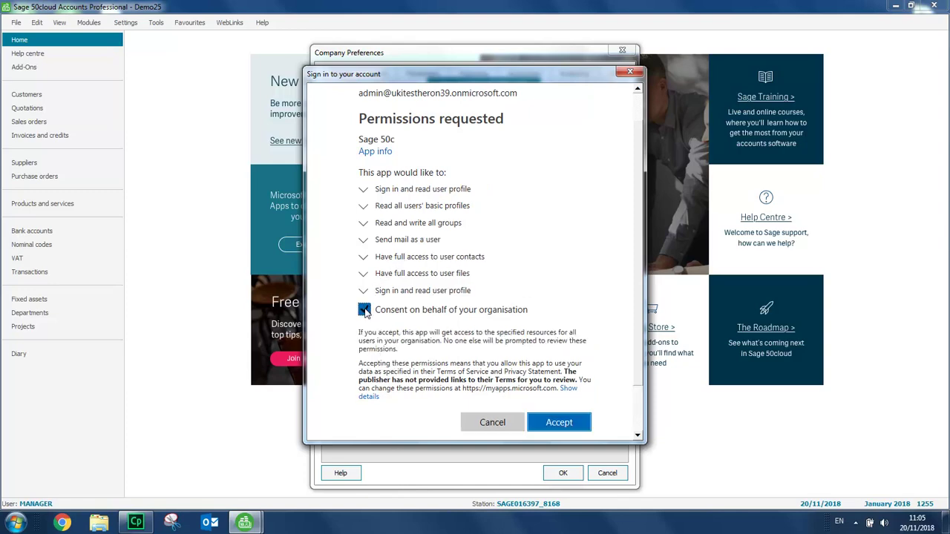
{"action": "left_click", "coordinate": [558, 423]}
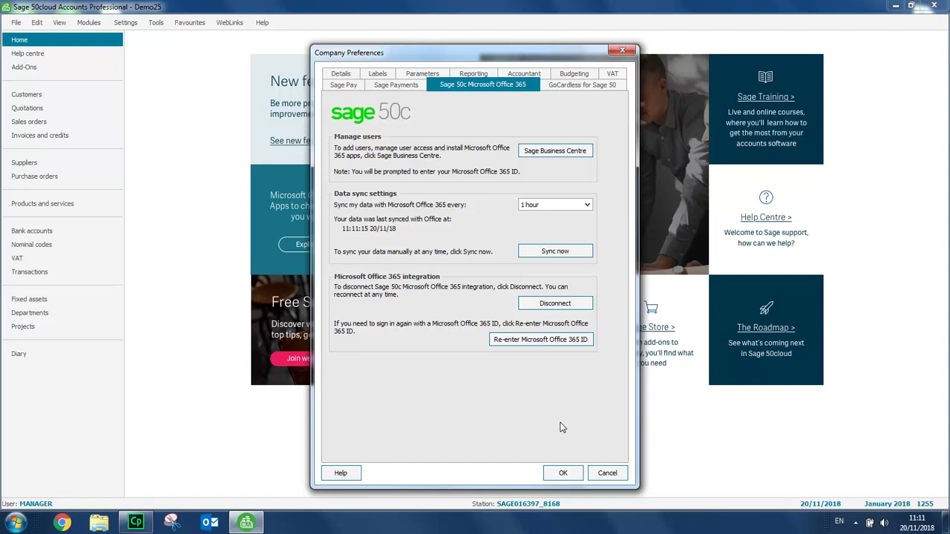
Save the Office 365 sync settings and close Company Preferences with OK
{"action": "left_click", "coordinate": [563, 474]}
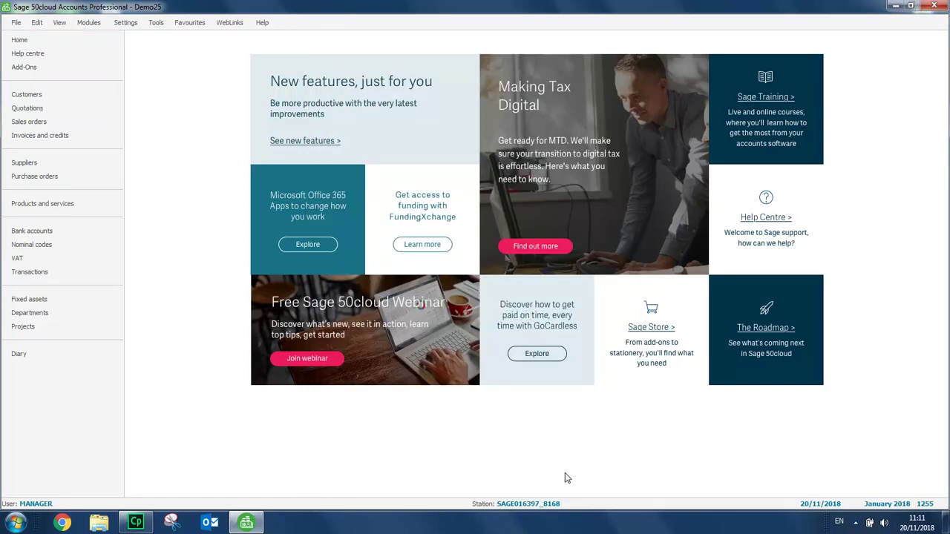